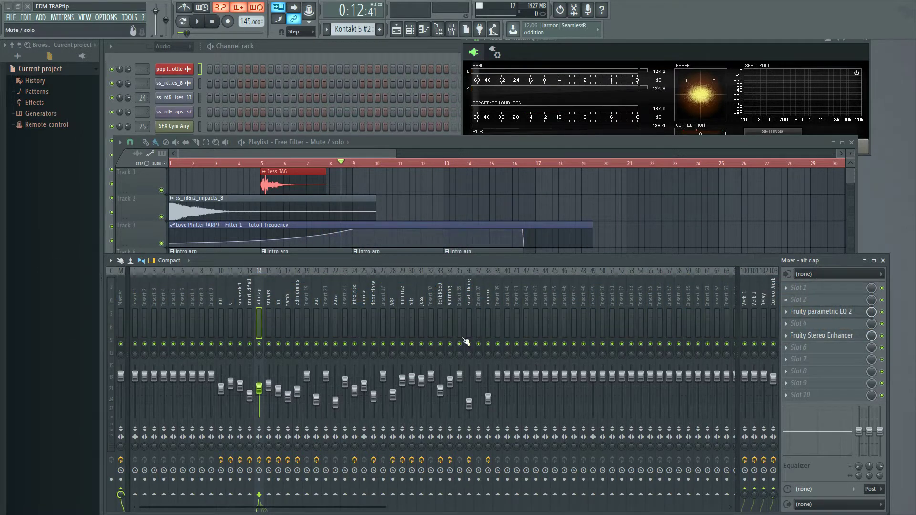
Play the full mix, and audition the alt clap track soloed with its Fruity Stereo Enhancer disabled.
left_click(199, 21)
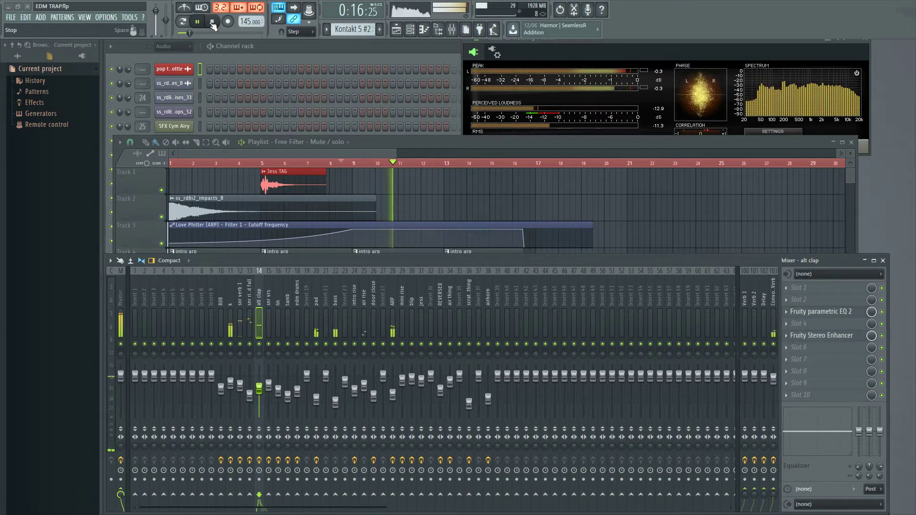
left_click(213, 25)
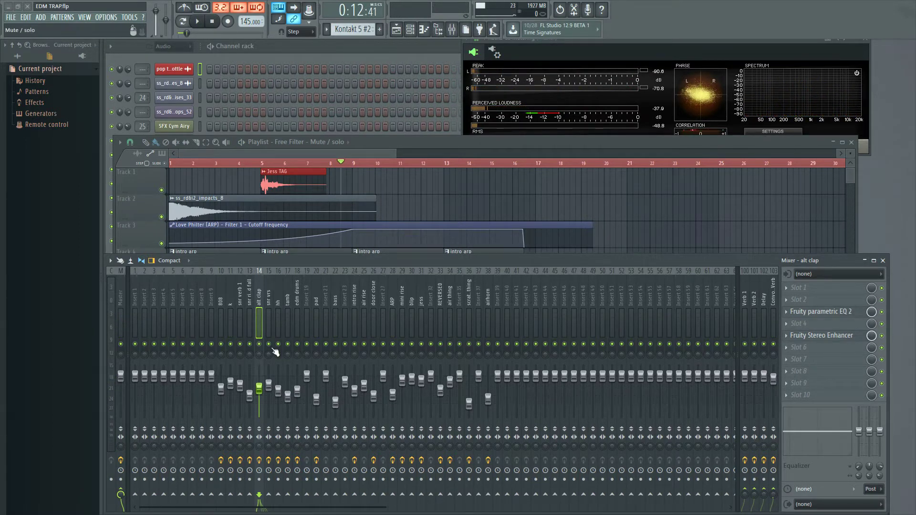
key("space")
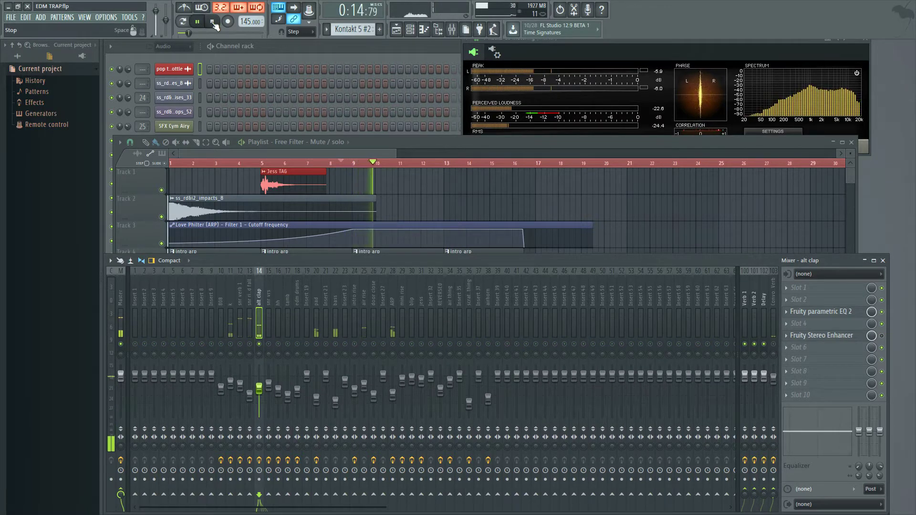
left_click(213, 22)
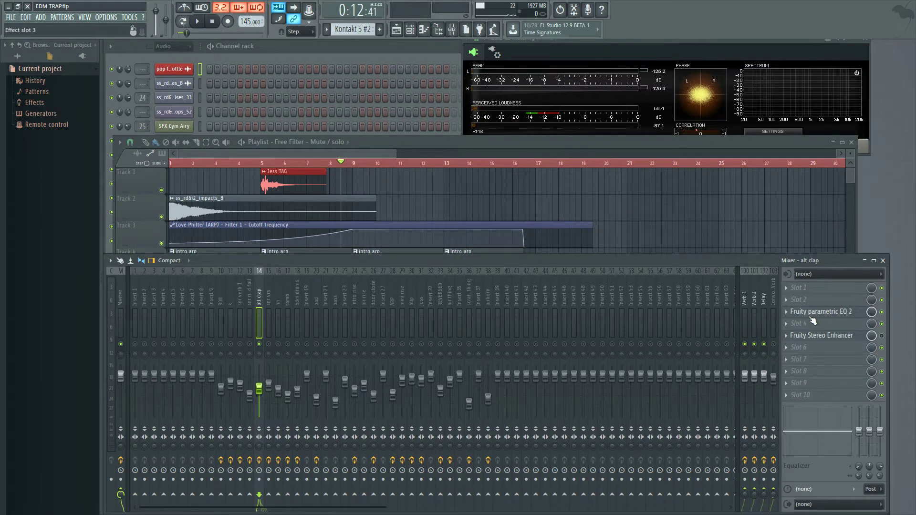
Open the Fruity Stereo Enhancer on the alt clap track and sweep its phase offset to the left during soloed playback.
left_click(819, 336)
left_click_drag(236, 113, 353, 129)
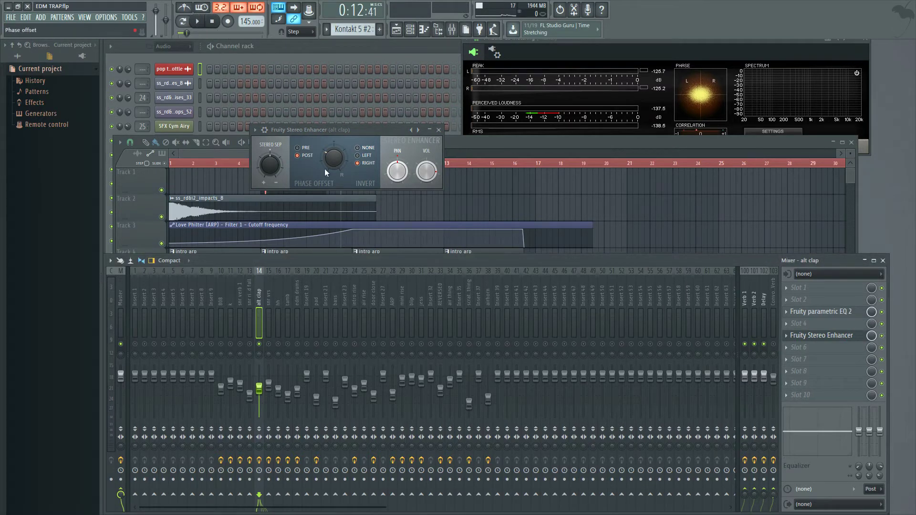
left_click(197, 21)
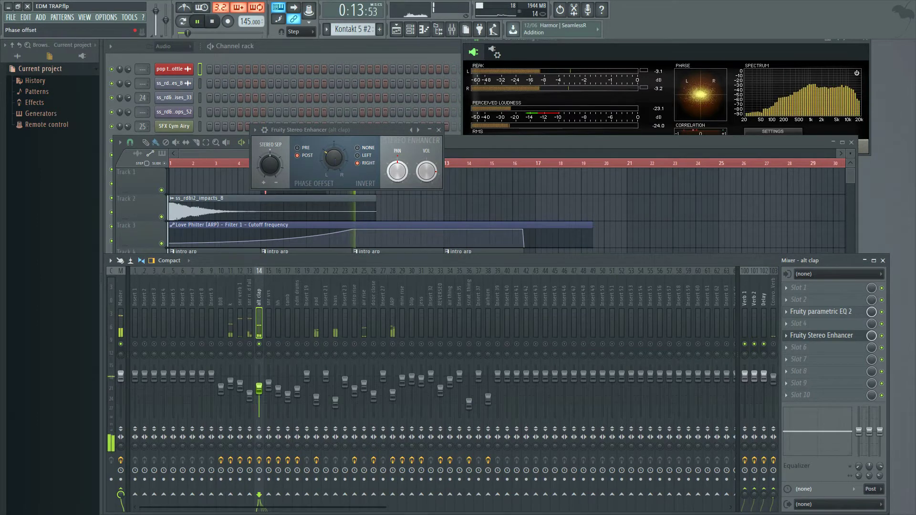
left_click_drag(335, 157, 335, 161)
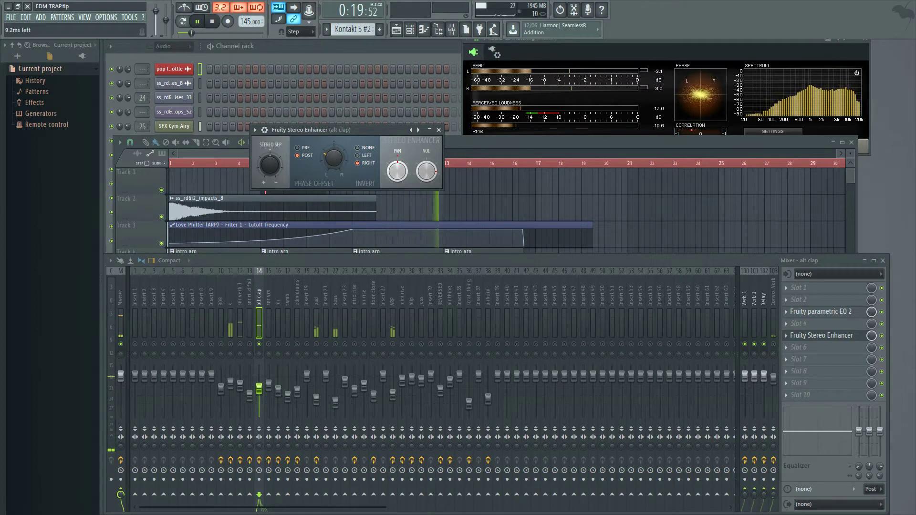
left_click_drag(334, 158, 334, 177)
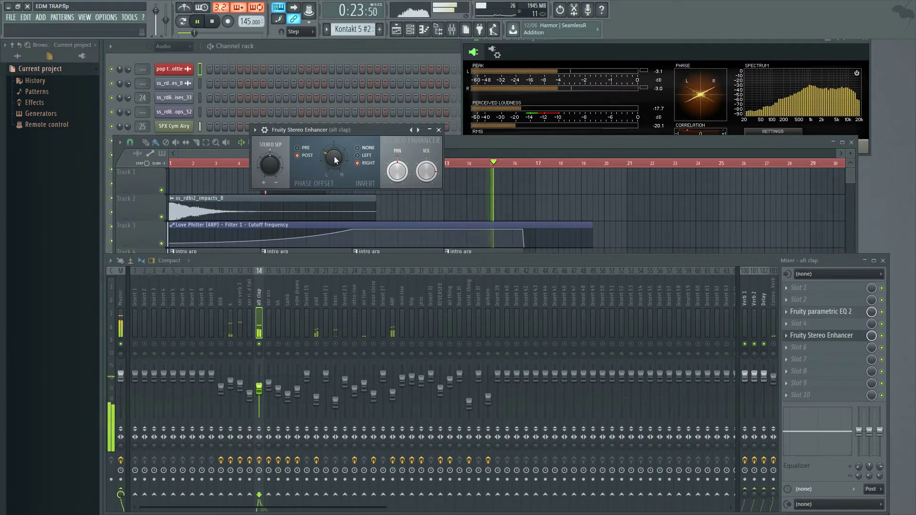
left_click(213, 21)
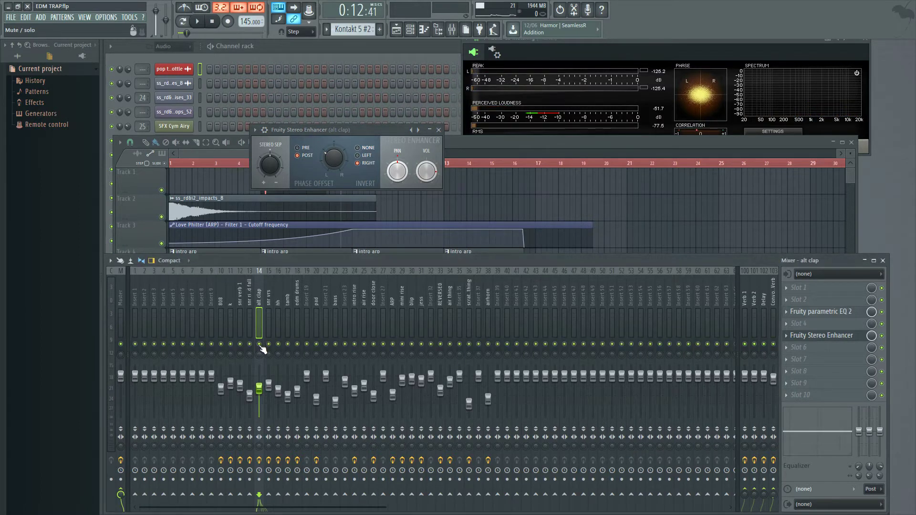
Readjust the alt clap's left phase offset while the full mix plays, and stop playback.
key("space")
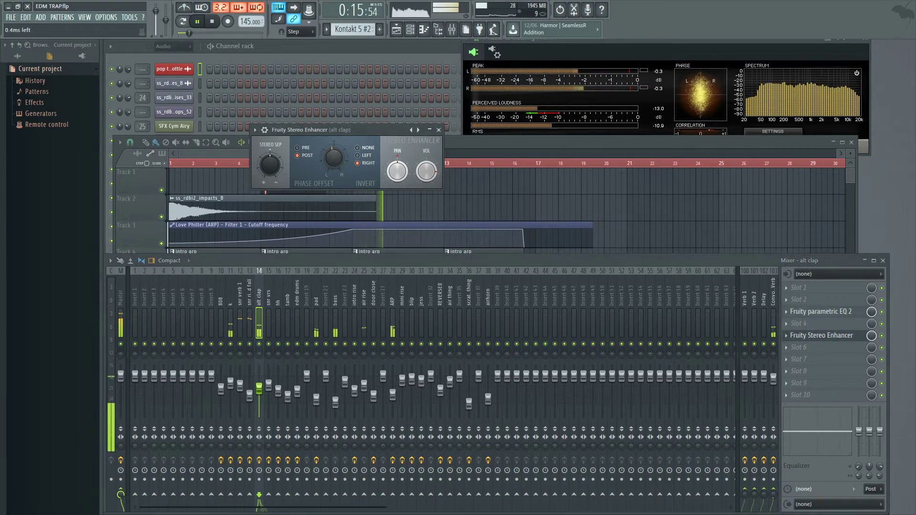
left_click_drag(335, 157, 335, 179)
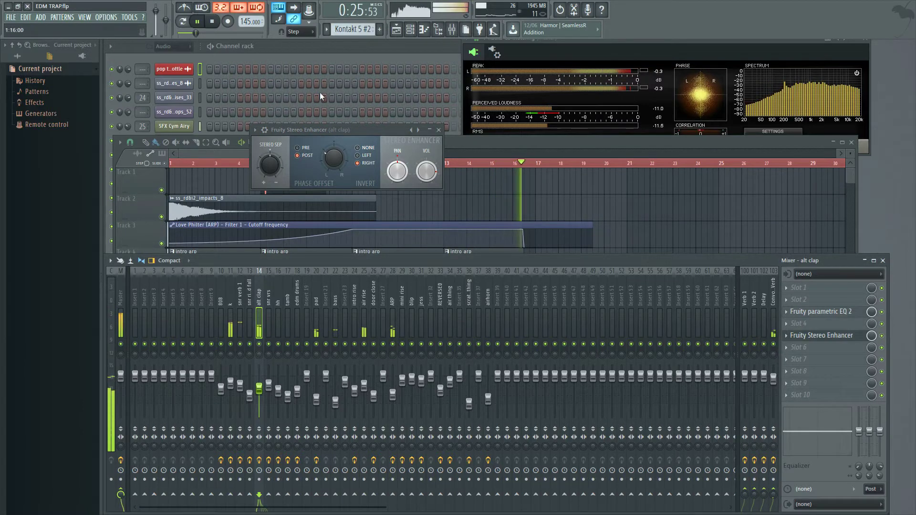
left_click(213, 22)
left_click(215, 21)
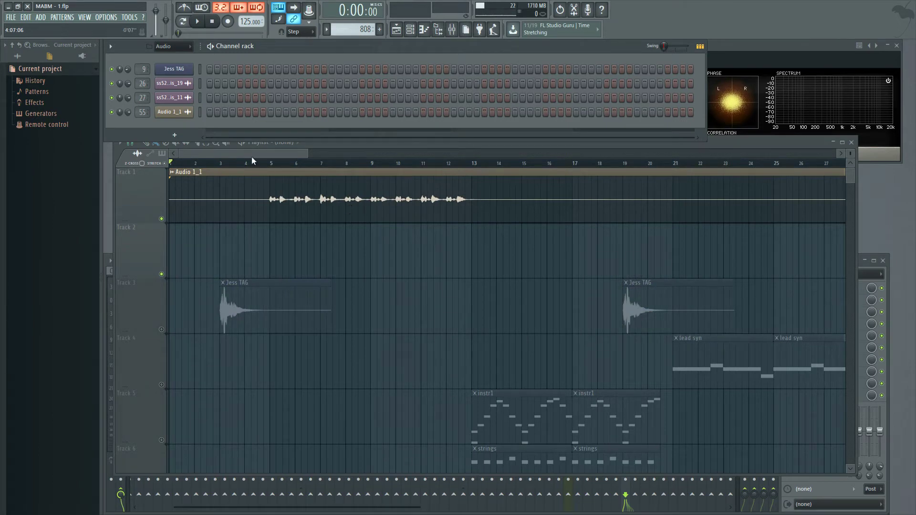
Play the original Audio 1_1 recording from bar 5 in the MABM - 1 project.
left_click(271, 164)
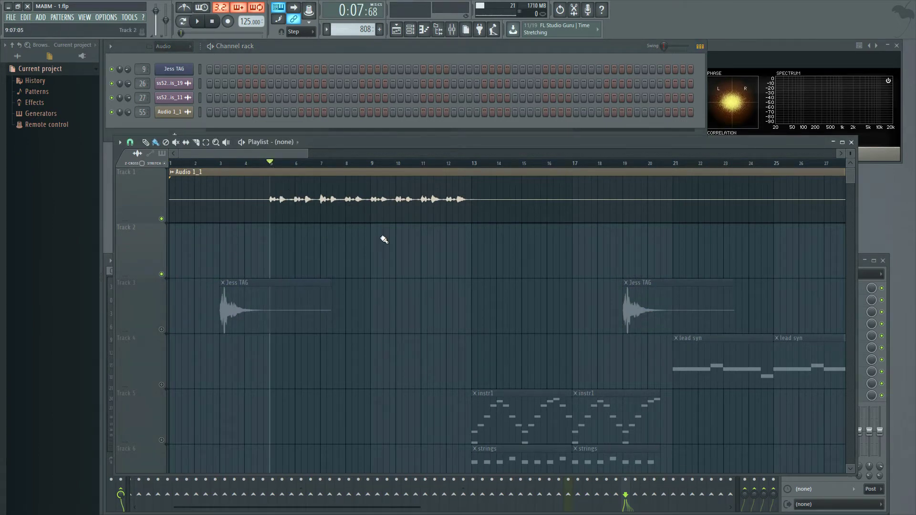
key("space")
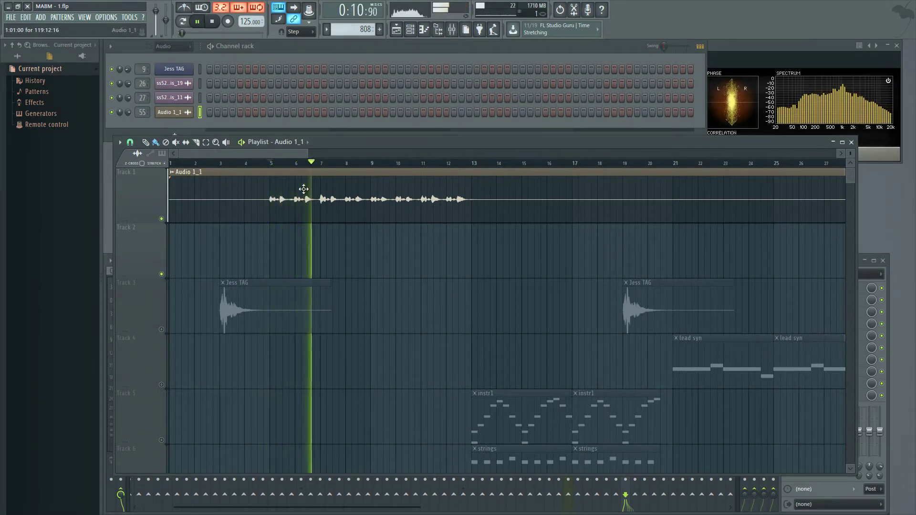
key("space")
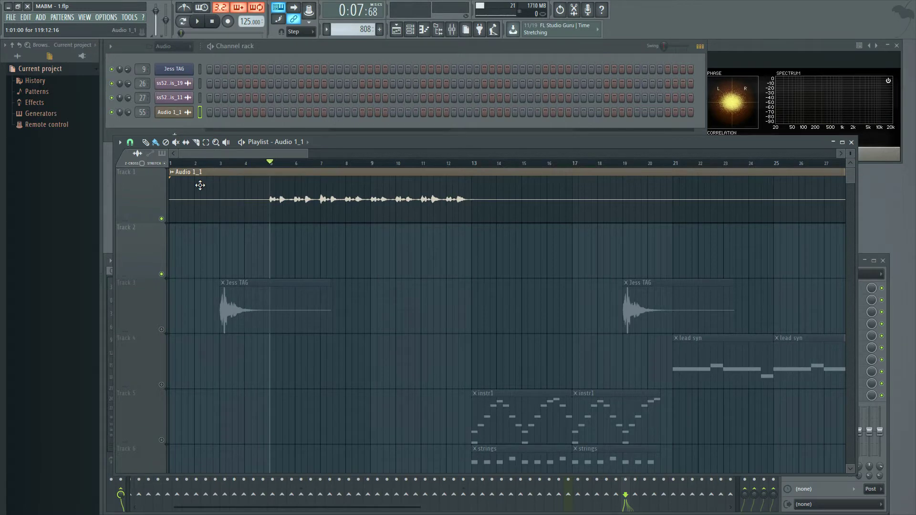
Duplicate the Audio 1_1 clip onto playlist track 2 as a separate channel and route it to mixer insert 56.
left_click_drag(200, 185, 210, 235)
double_click(210, 235)
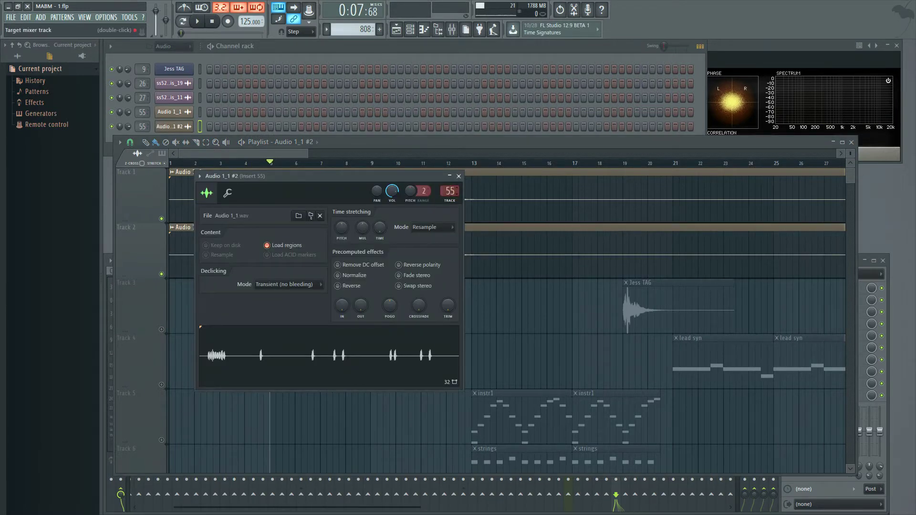
double_click(450, 191)
scroll(450, 191, "up", 1)
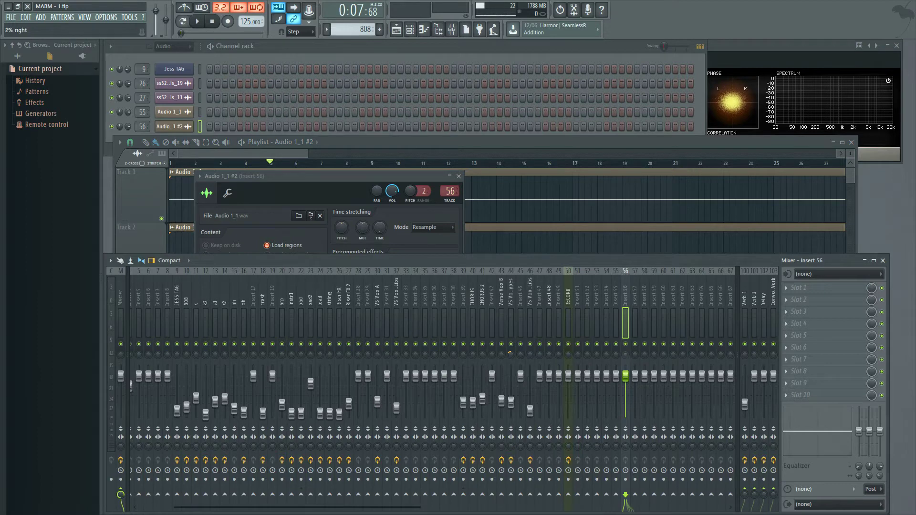
Pan insert 55 to the left and insert 56 to the right, and play the two copies together.
left_click(615, 289)
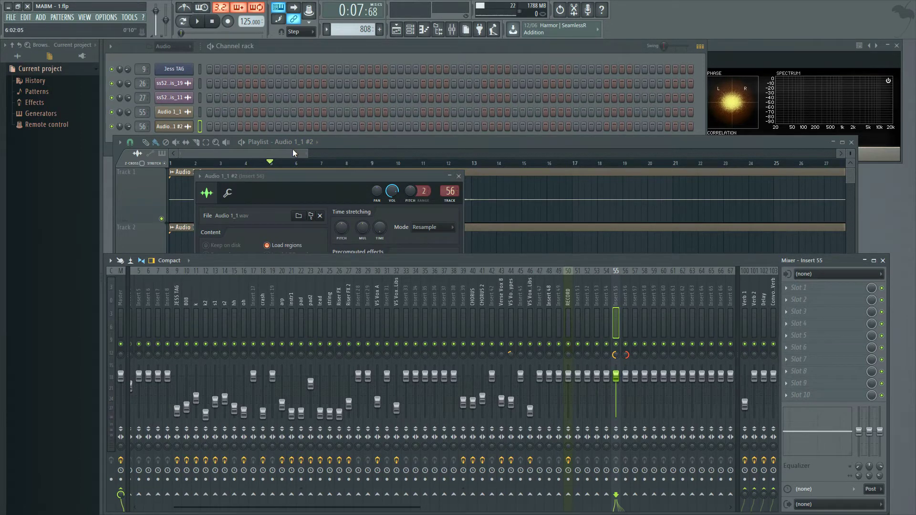
key("space")
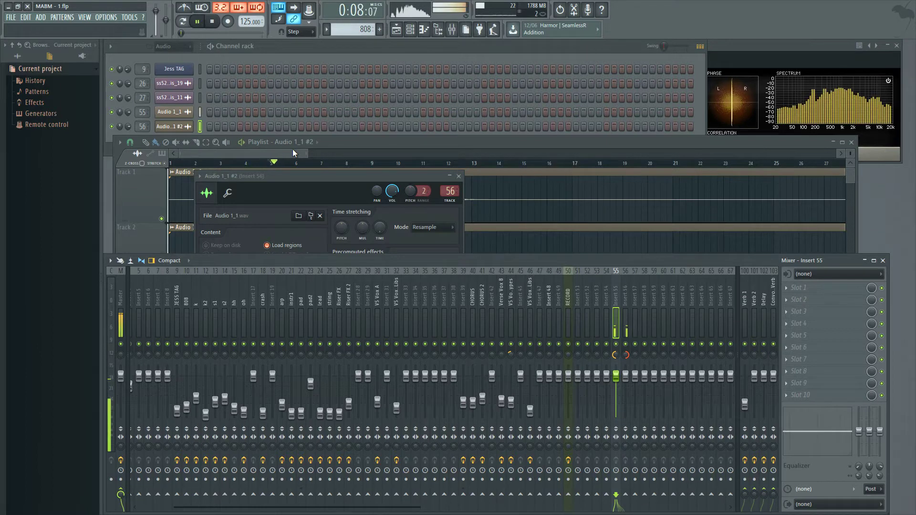
key("space")
Load the Sound Delay effect into slot 2 of insert 56 and reposition its window.
left_click(624, 296)
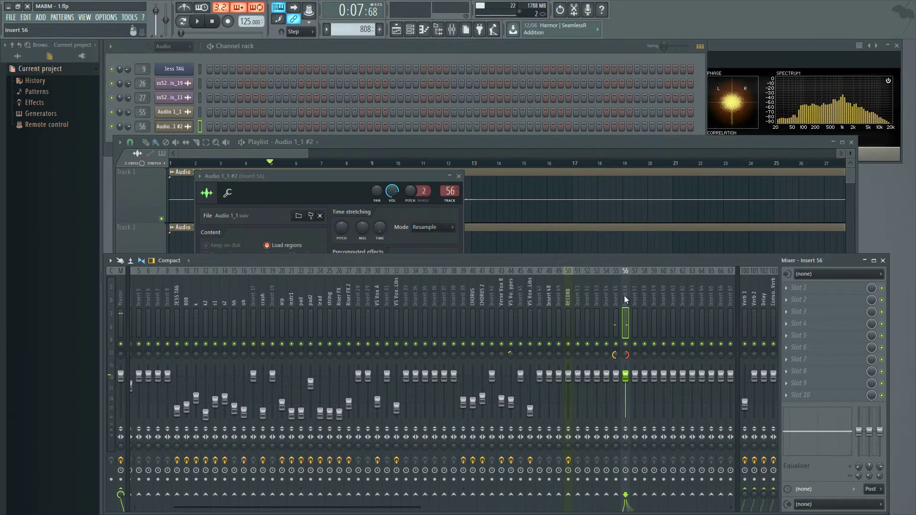
left_click(786, 301)
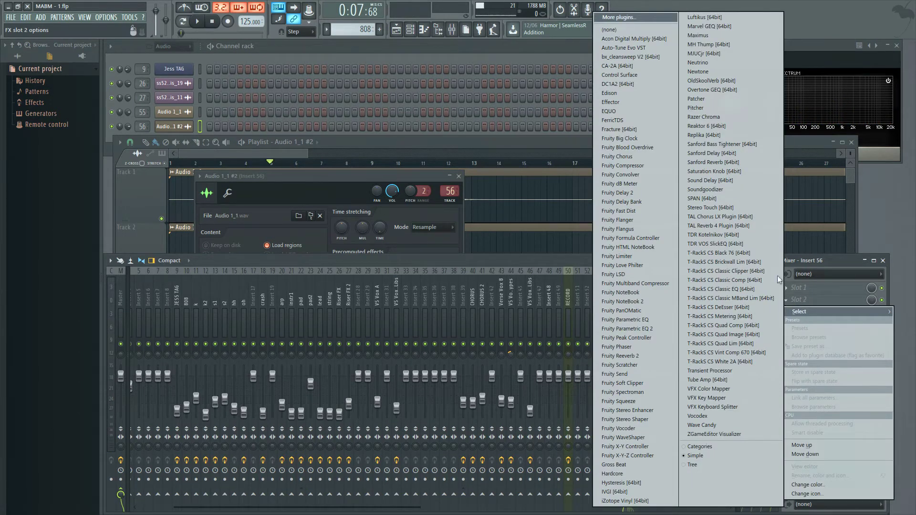
left_click(710, 180)
left_click_drag(480, 116, 549, 113)
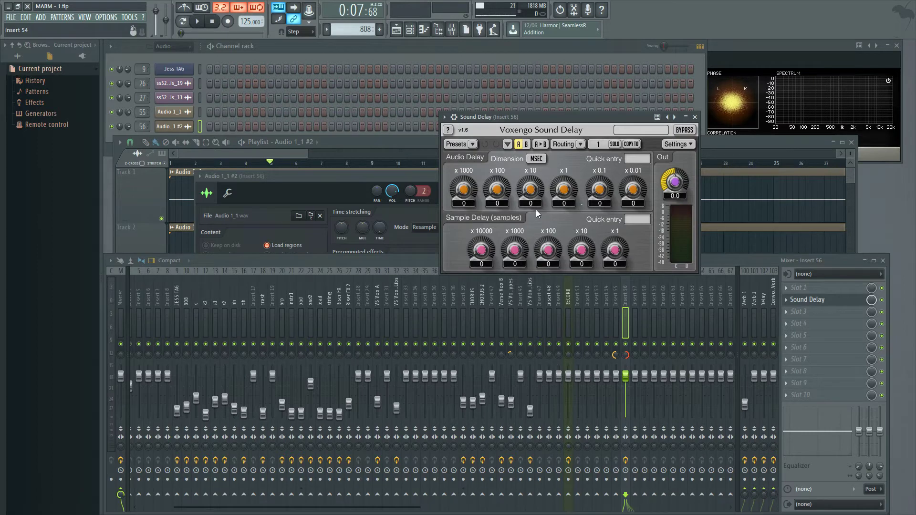
Set the audio delay on insert 56 to 20 msec and audition the widened copies alone and in the full mix.
left_click(197, 21)
left_click_drag(530, 192, 531, 178)
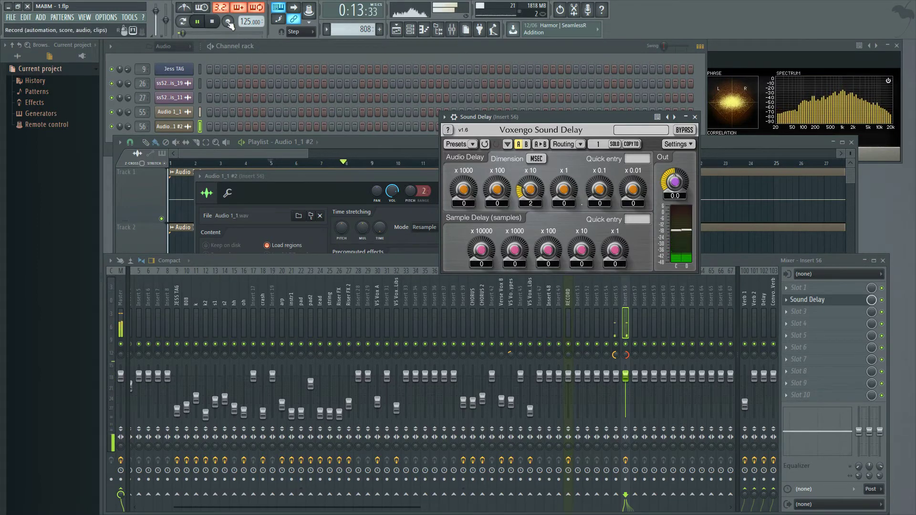
left_click(213, 21)
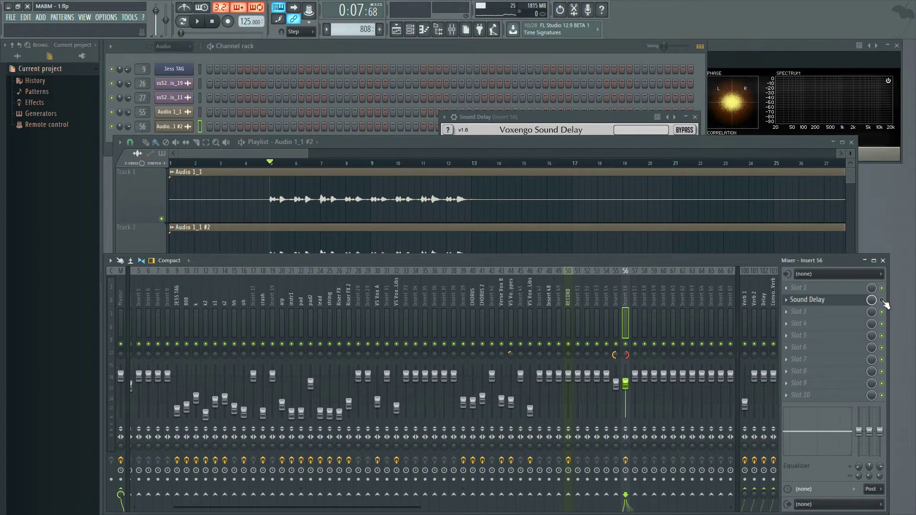
key("space")
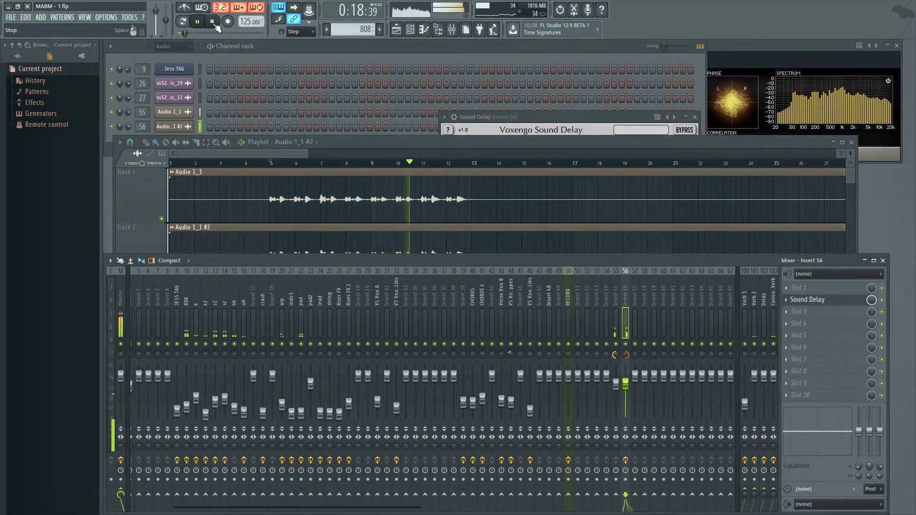
left_click(213, 22)
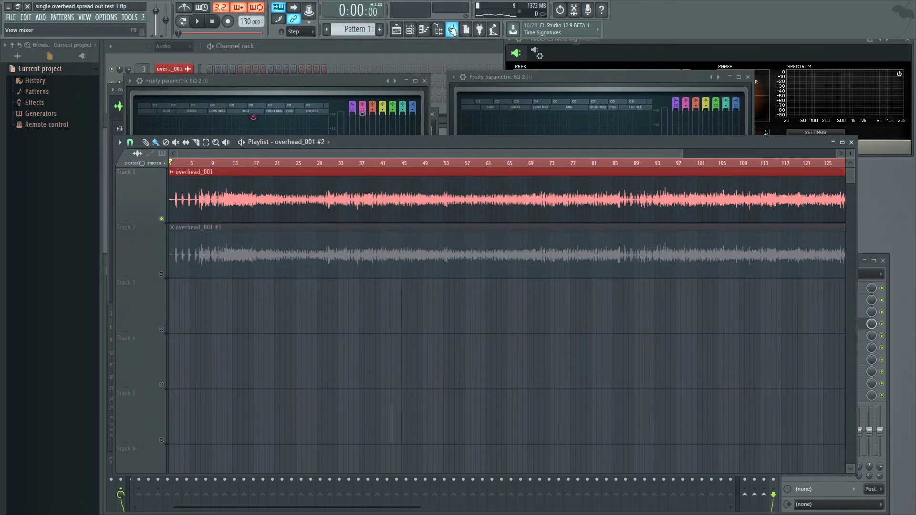
Examine the mixer routing of the full overhead track and the l and r tracks in the overhead project.
left_click(452, 30)
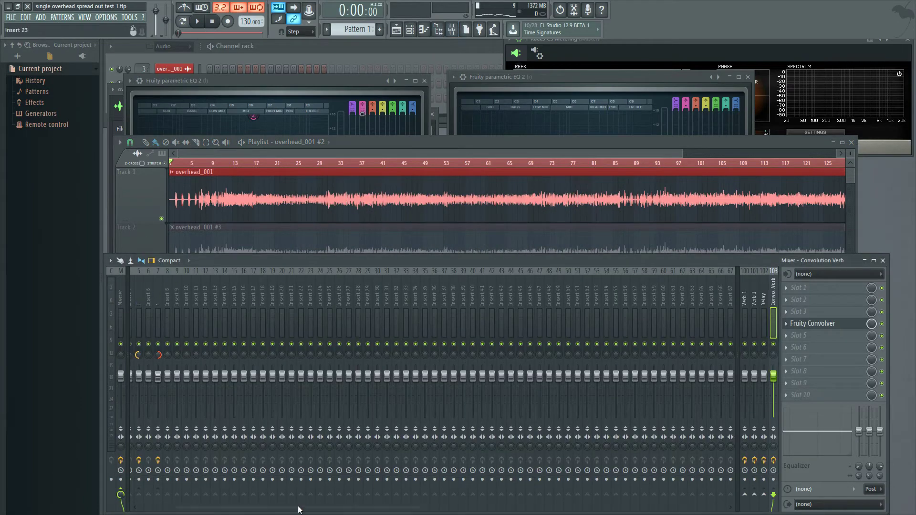
left_click_drag(230, 508, 194, 508)
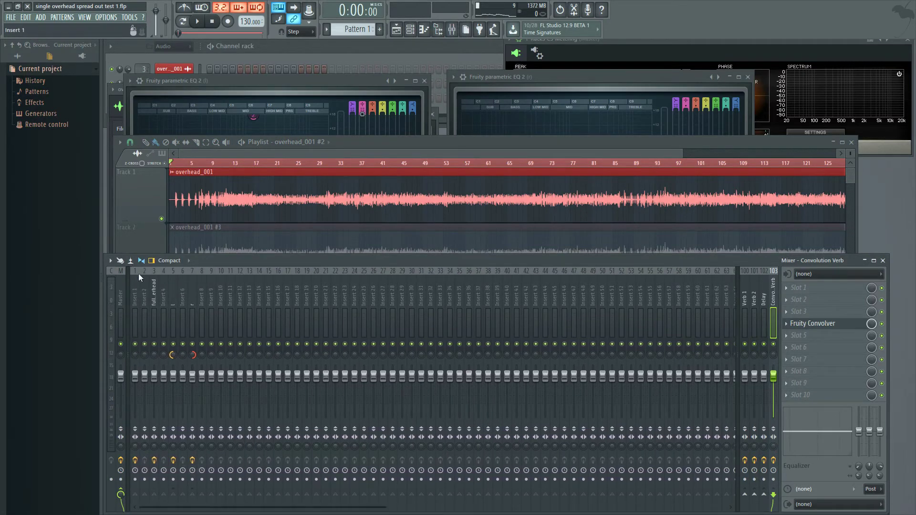
left_click(158, 295)
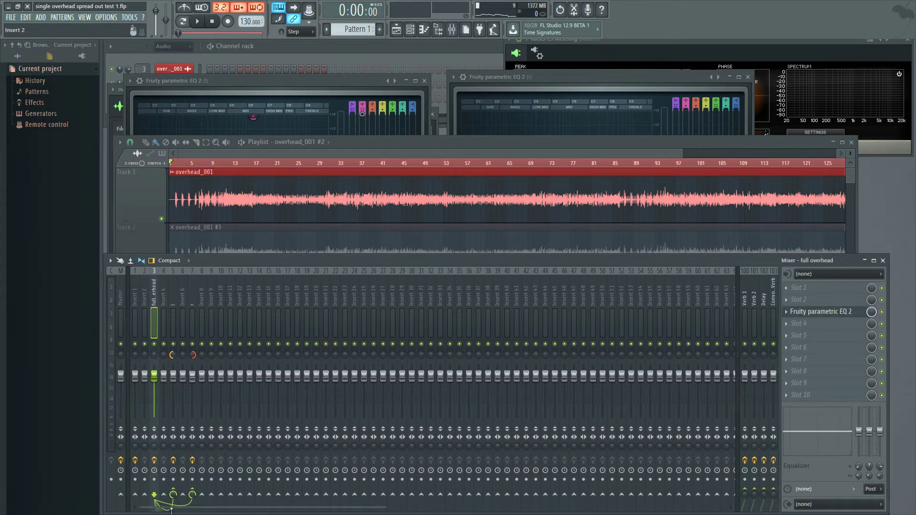
left_click(176, 313)
left_click(194, 296)
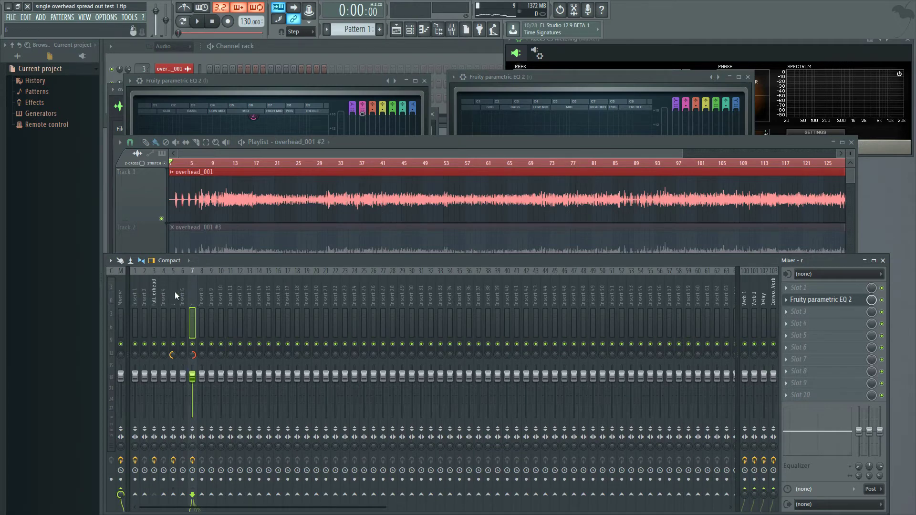
left_click(174, 294)
left_click(193, 293)
left_click(172, 301)
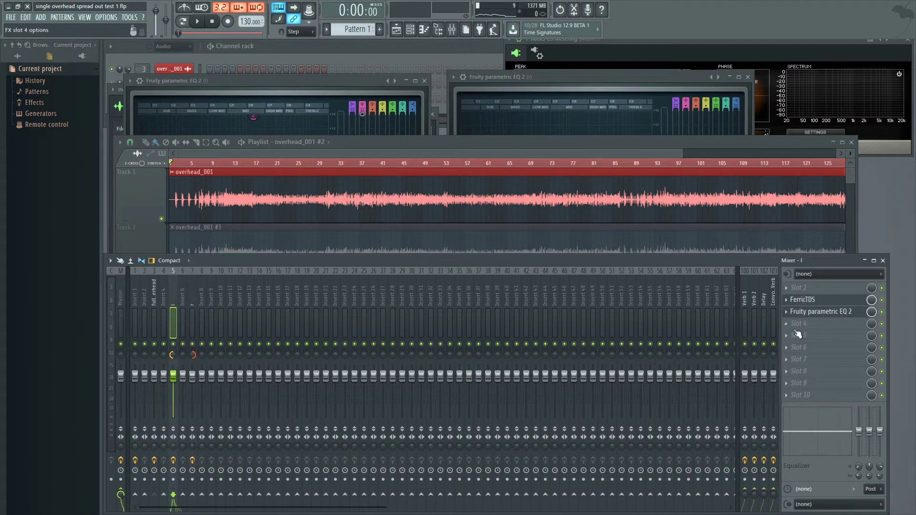
Open the Fruity parametric EQ 2 of the l and r tracks and stack the two windows to compare their curves.
left_click(826, 313)
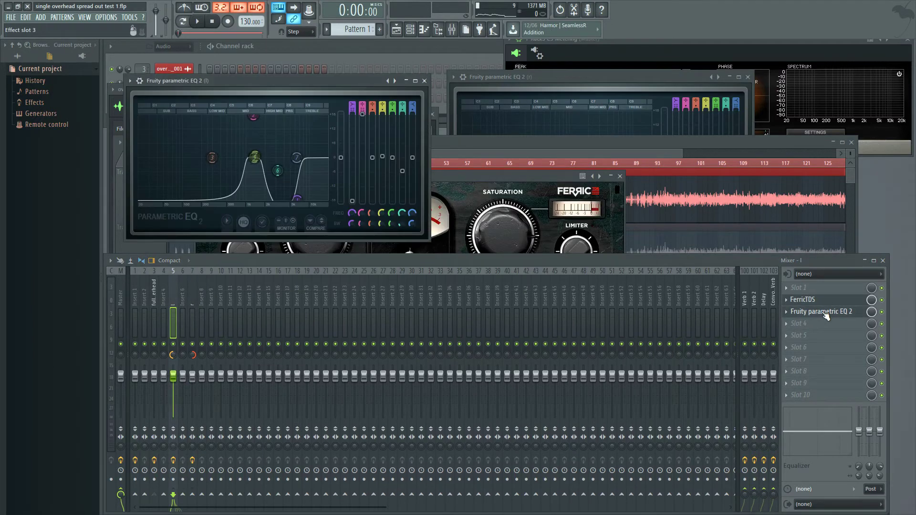
left_click(193, 315)
left_click(821, 300)
left_click_drag(592, 77, 270, 214)
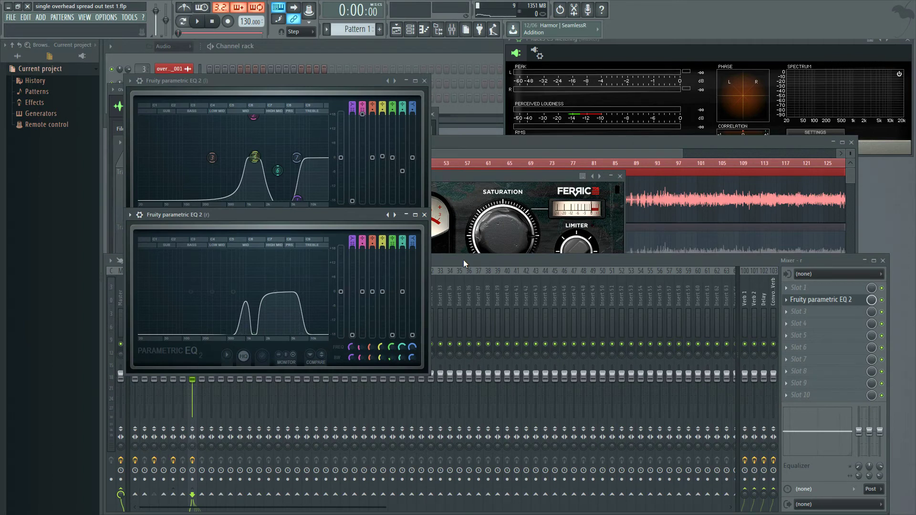
Bring up the playlist and solo track 2 with the overhead_001 #3 clip for playback.
left_click(460, 141)
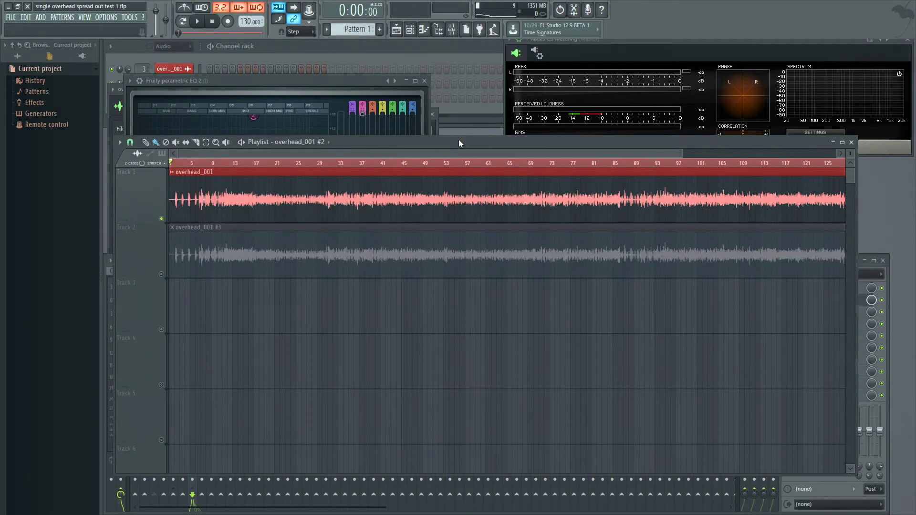
left_click(161, 274, "ctrl")
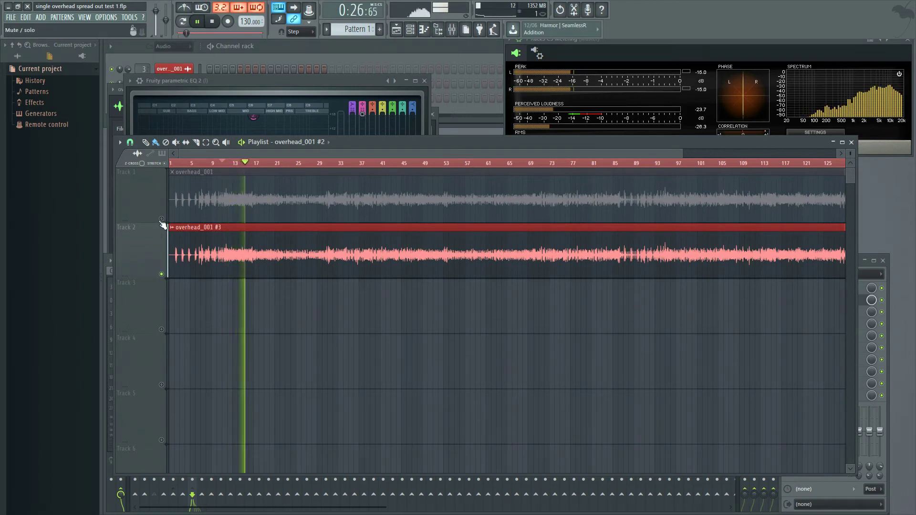
Switch the solo to track 1 with the overhead_001 clip and play it from the start marker.
key("space")
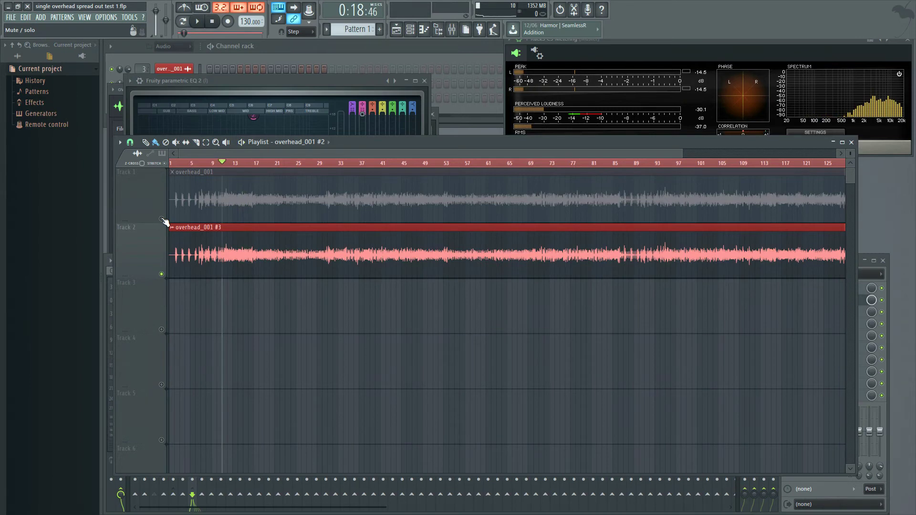
right_click(161, 219)
key("space")
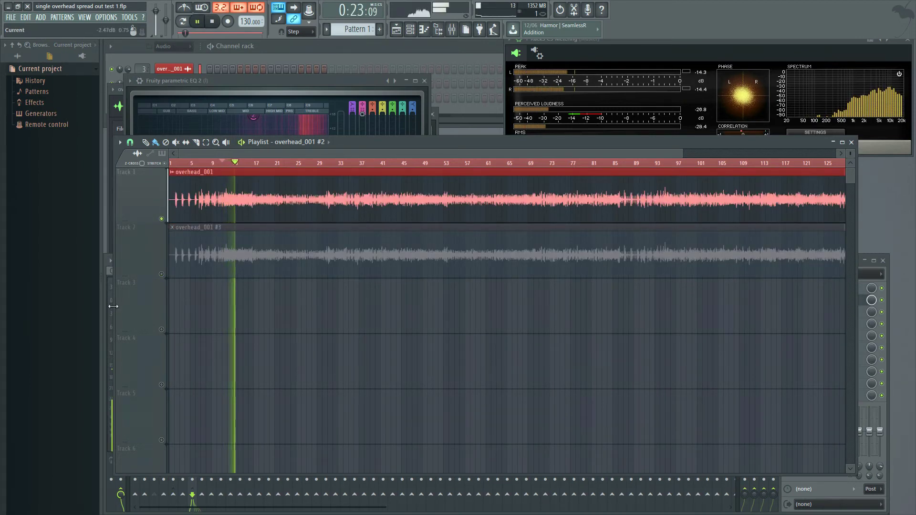
Select the Master track in the mixer during playback and return to the full playlist view.
key("F9")
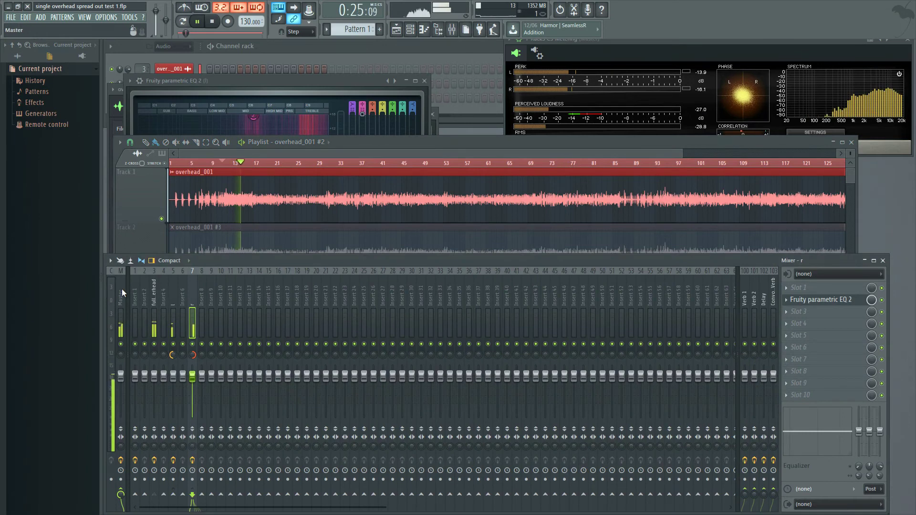
left_click(122, 288)
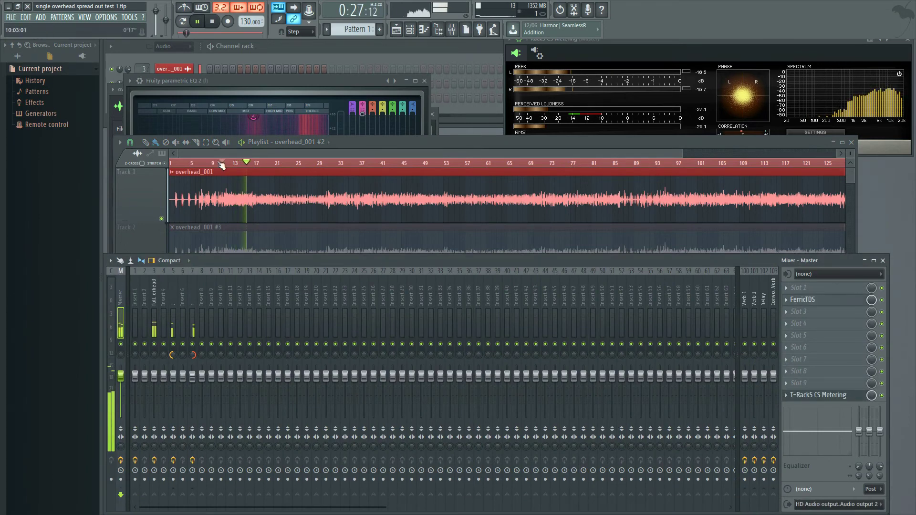
key("F9")
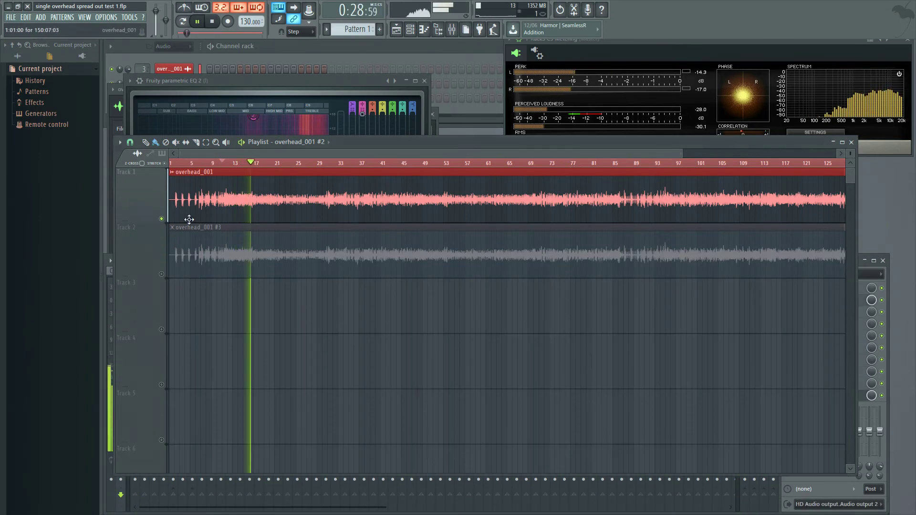
Compare the two overhead versions by soloing track 2 and switching back to track 1, and stop playback.
right_click(162, 273)
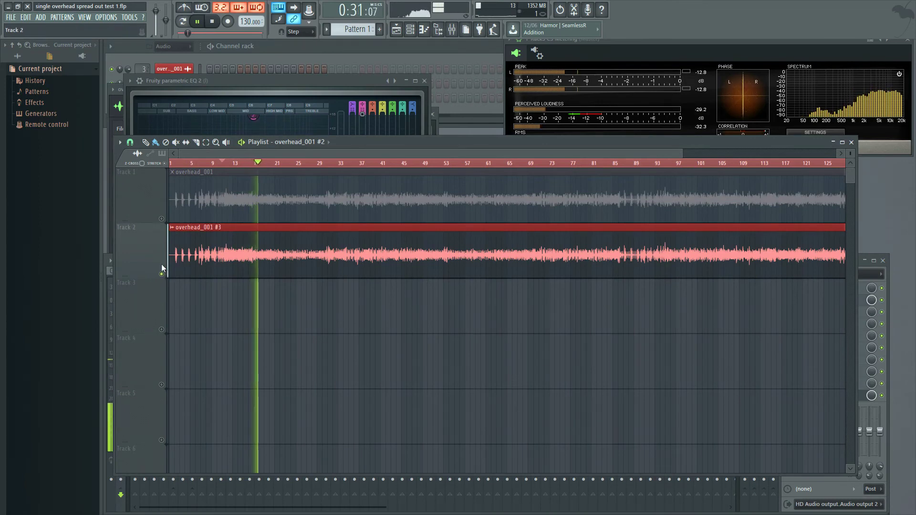
right_click(162, 219)
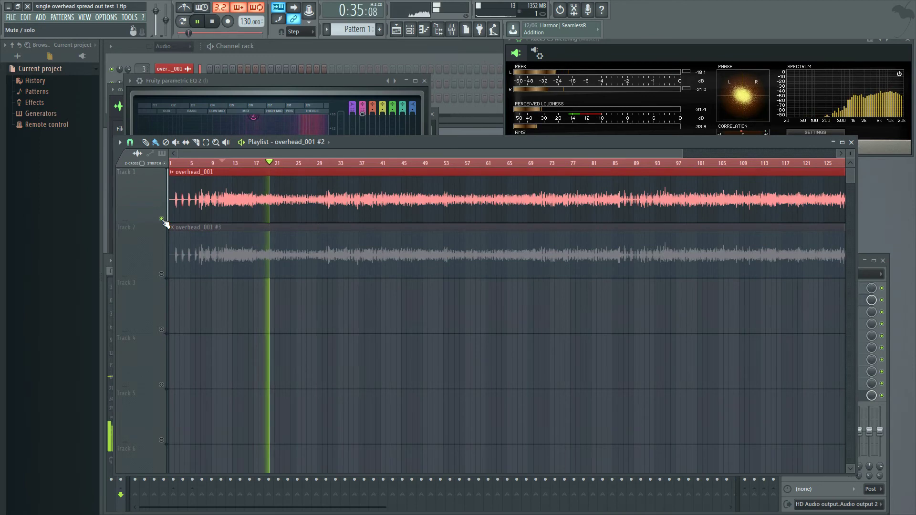
left_click(213, 22)
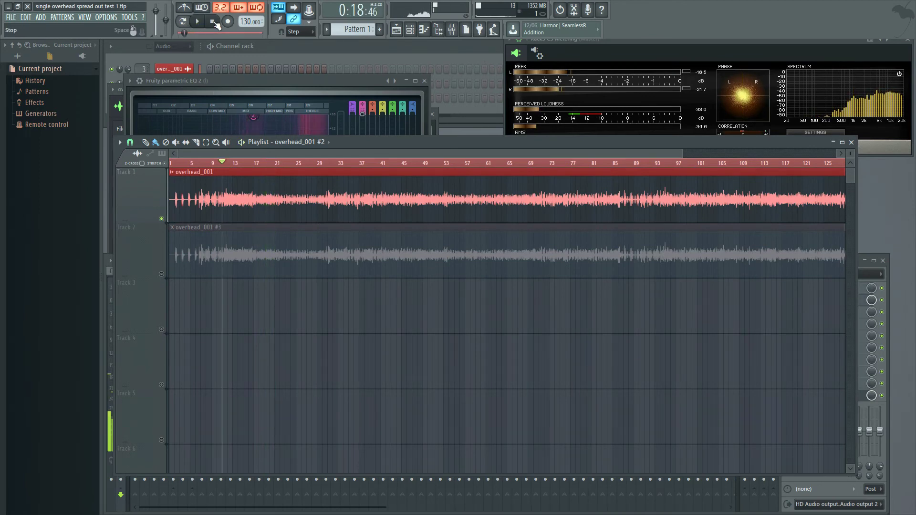